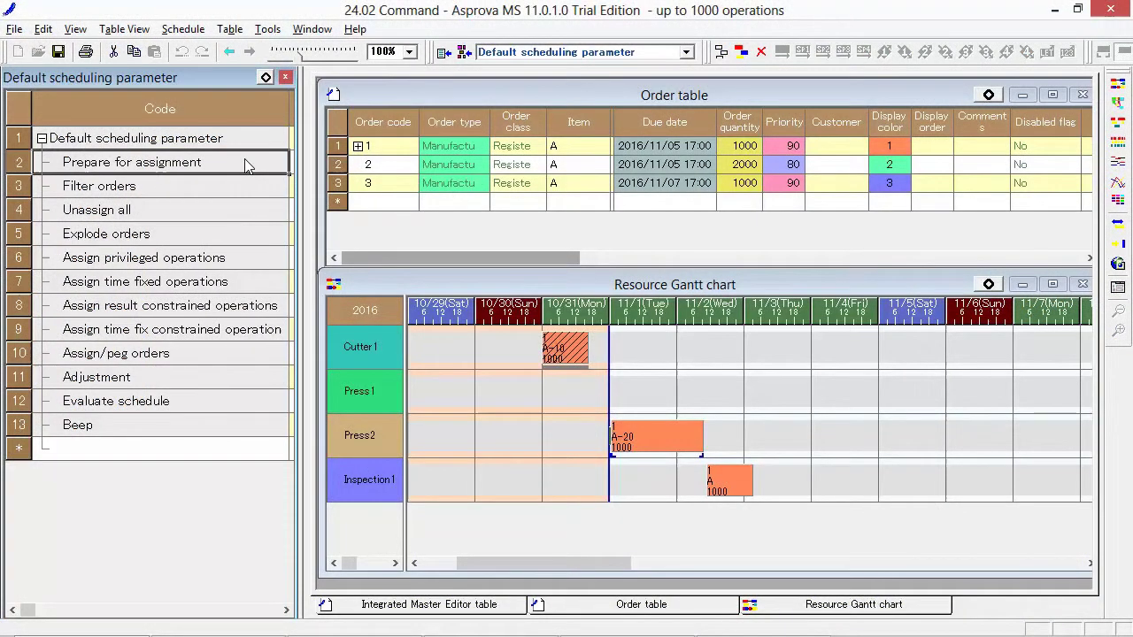
click(182, 28)
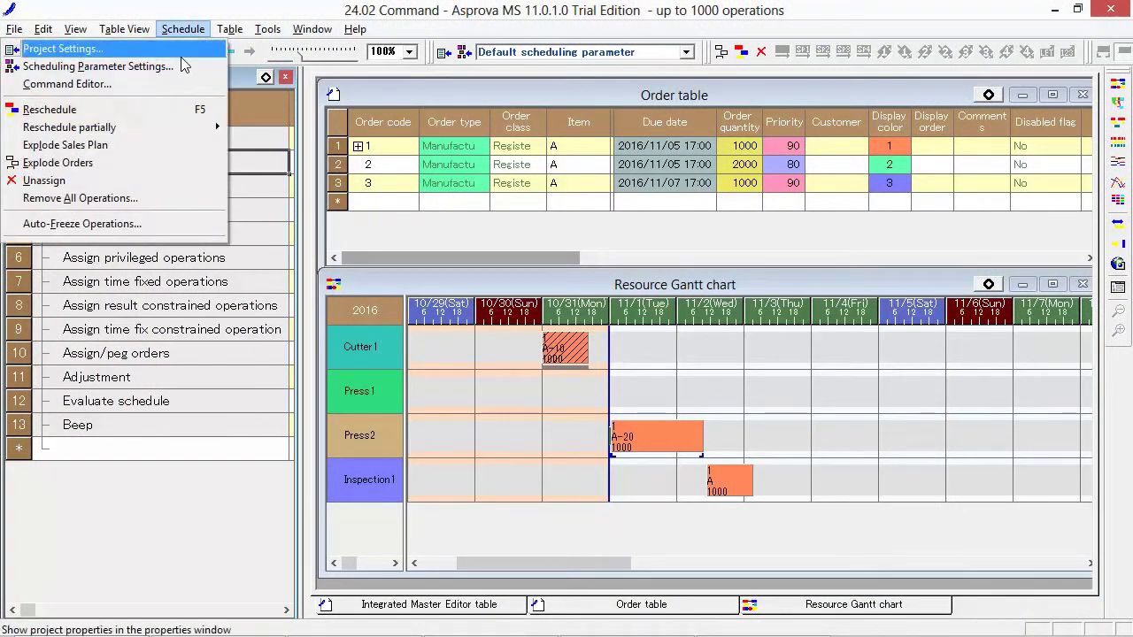
click(177, 82)
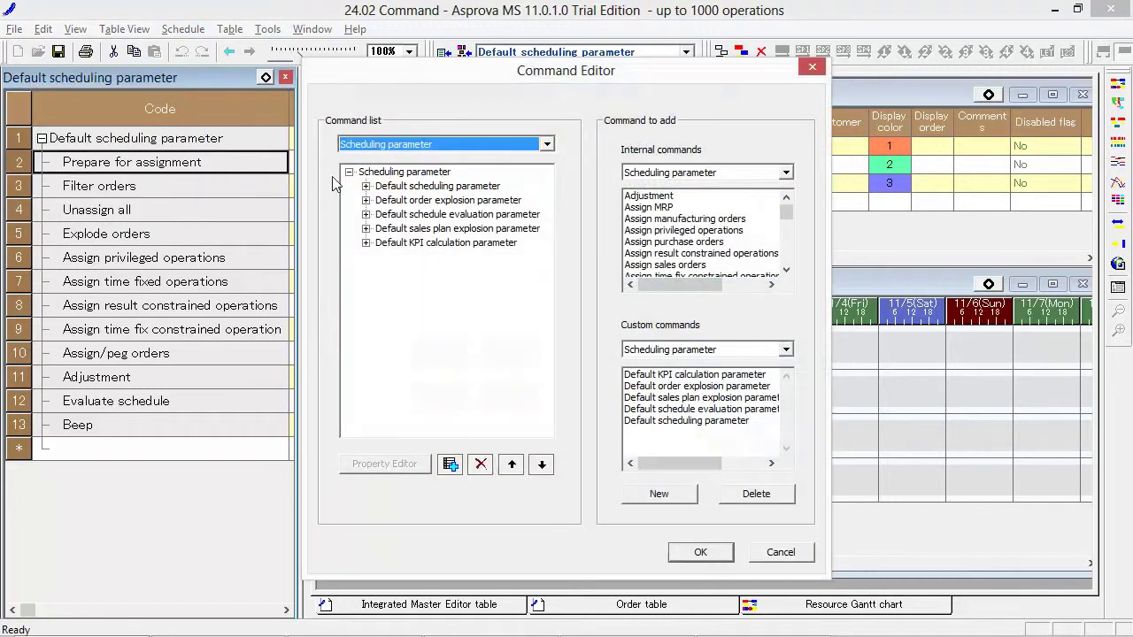
click(365, 186)
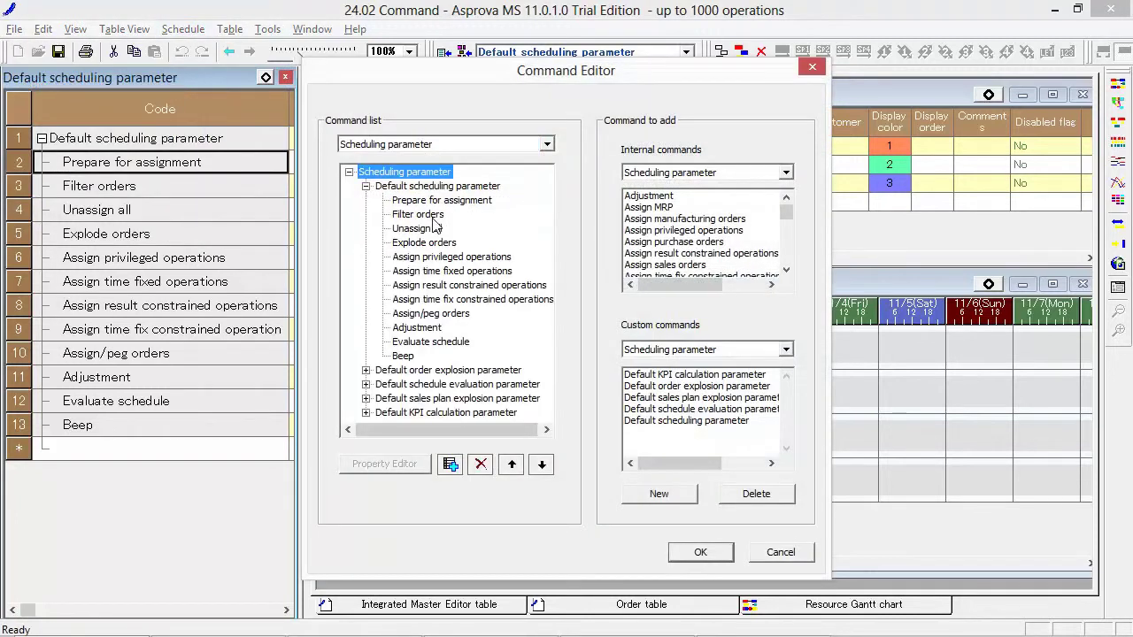
click(499, 187)
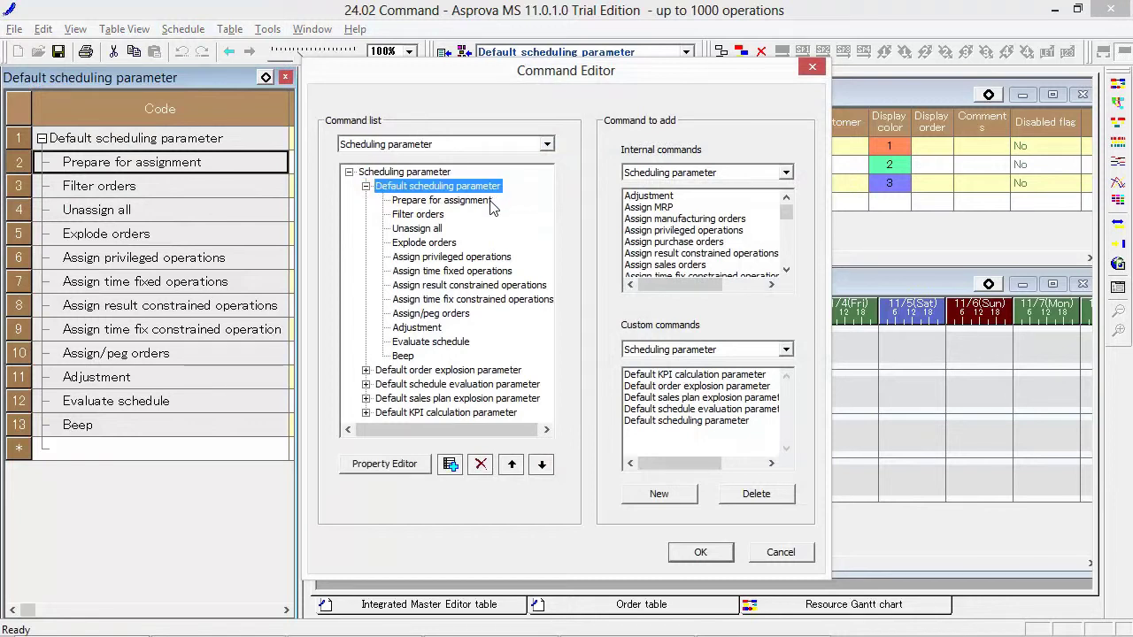
click(492, 202)
click(442, 216)
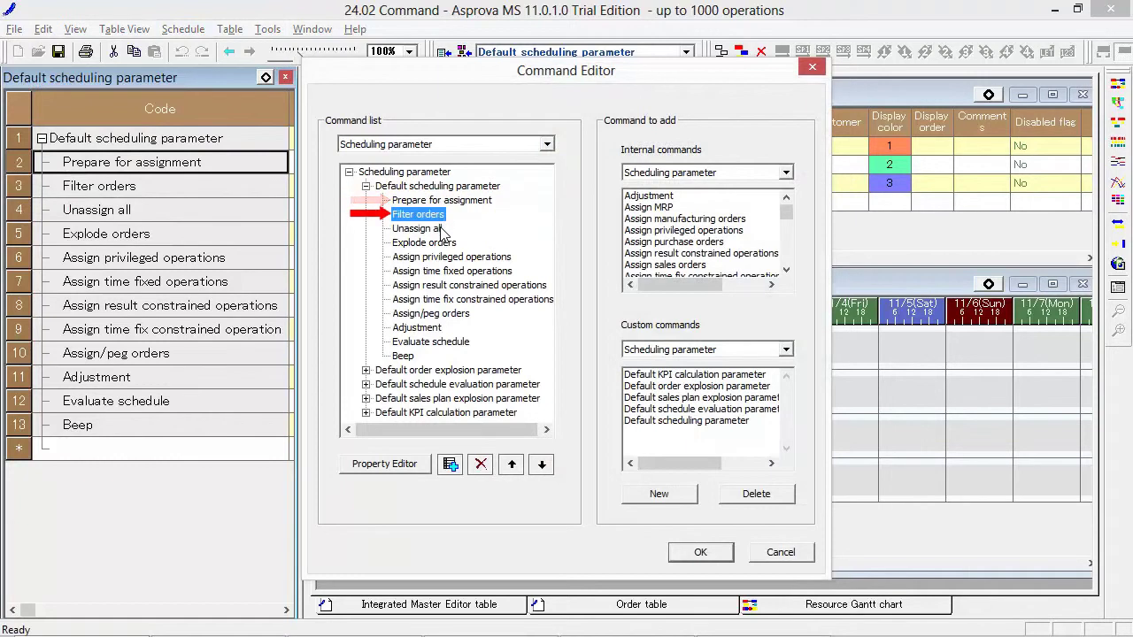
click(458, 243)
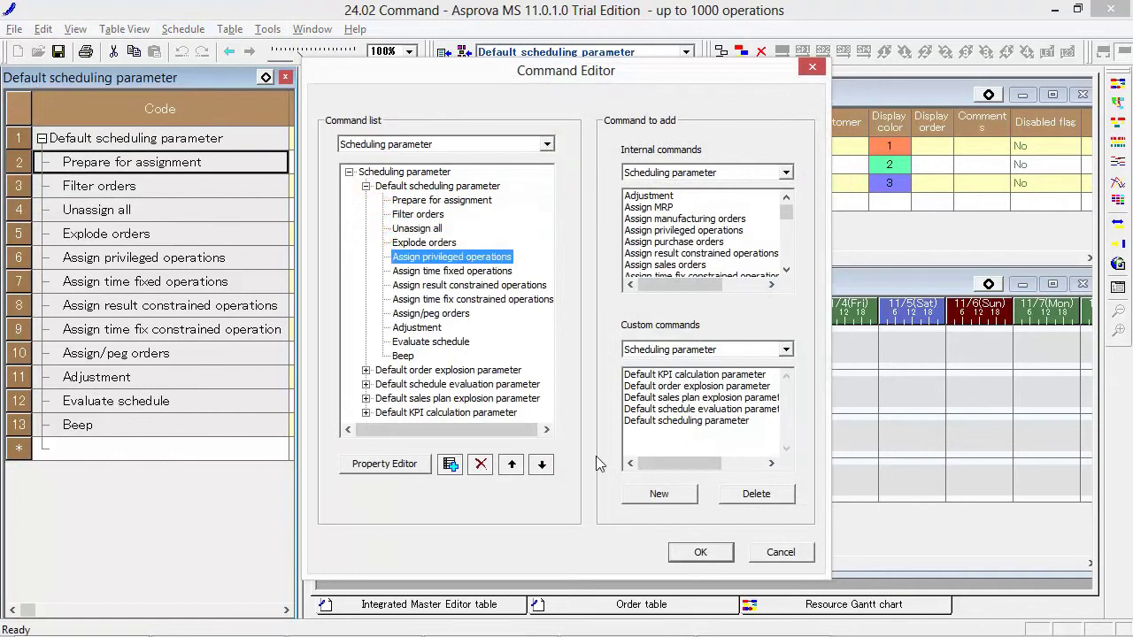
click(715, 553)
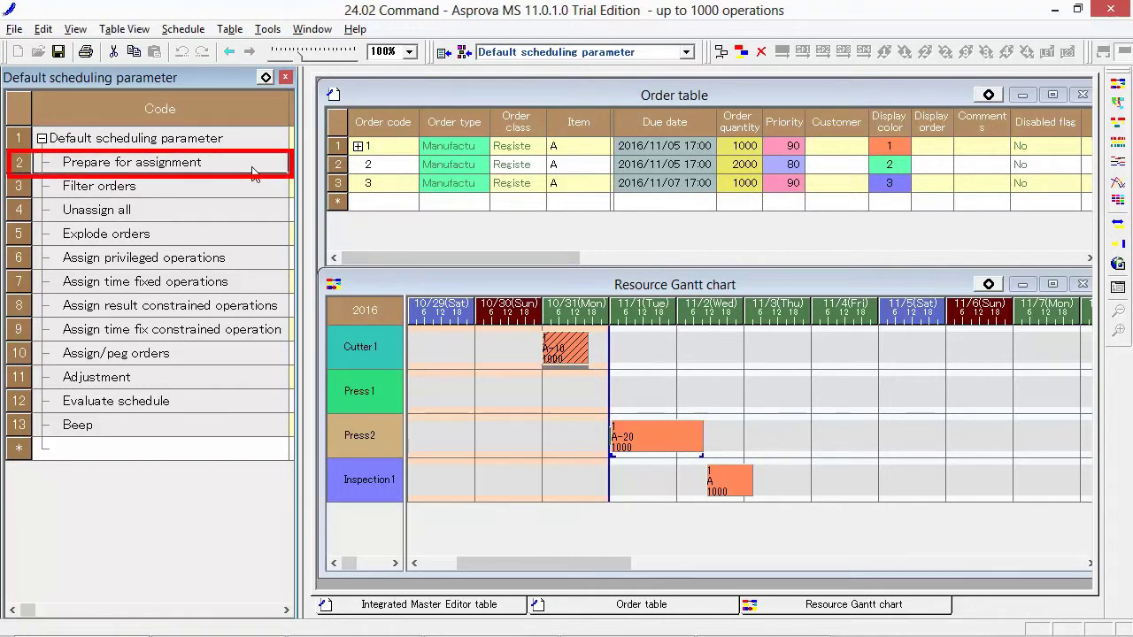
click(395, 168)
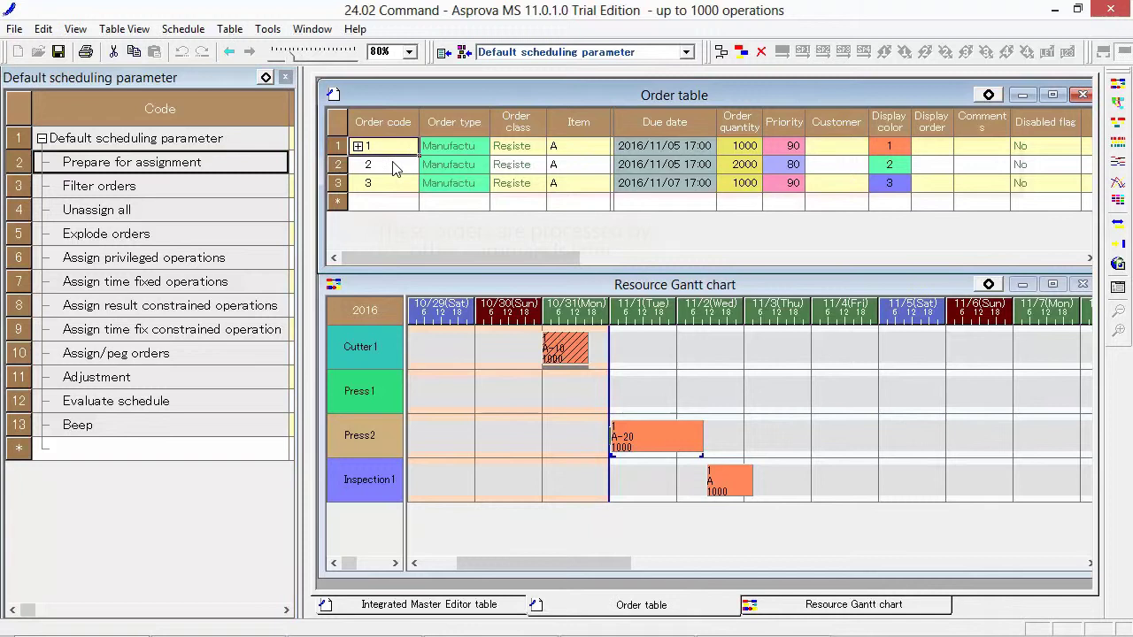
click(395, 186)
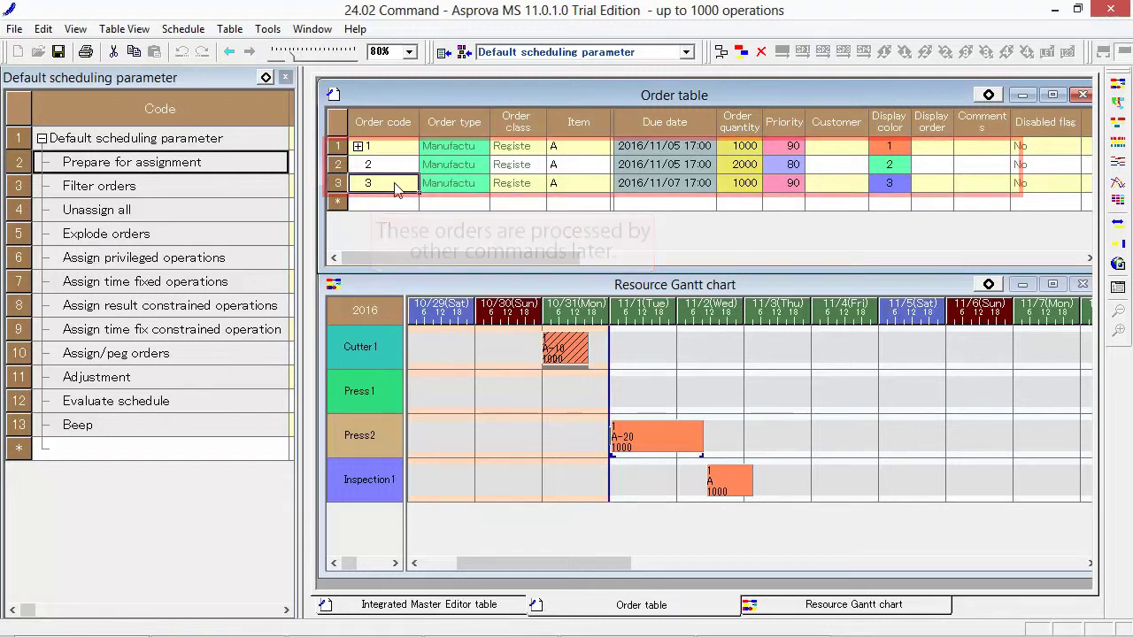
click(272, 188)
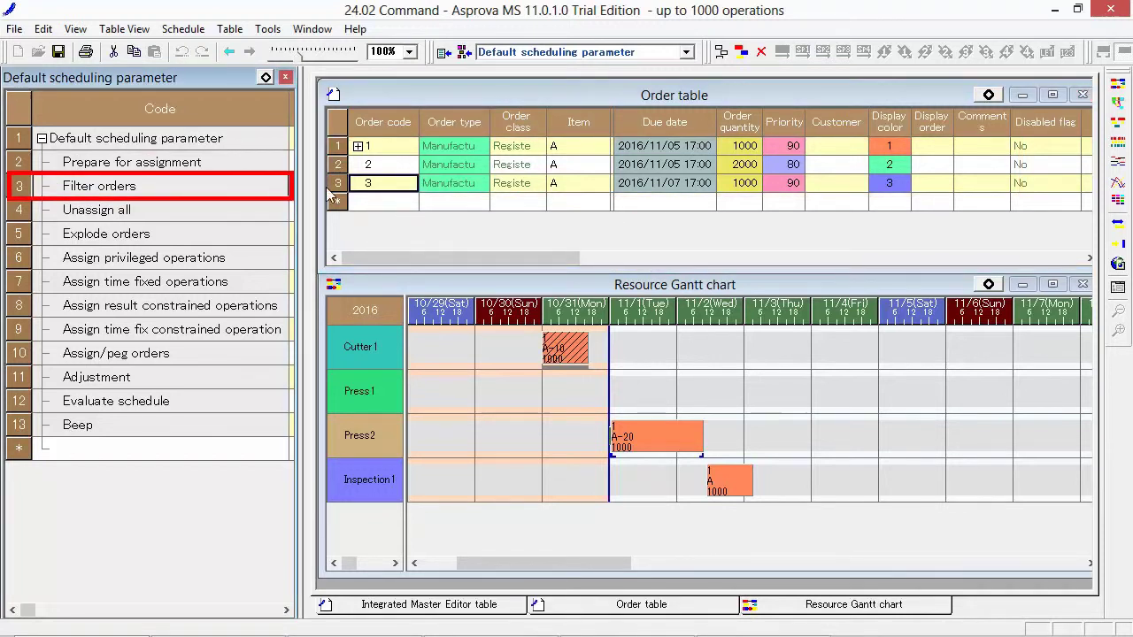
double_click(273, 188)
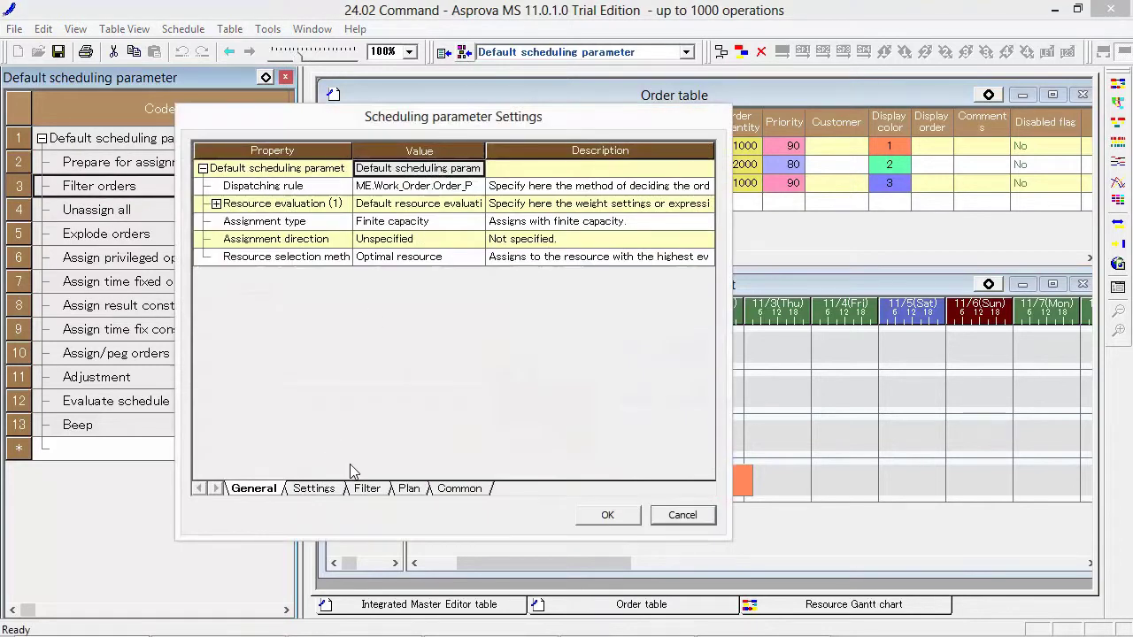
click(367, 487)
click(469, 190)
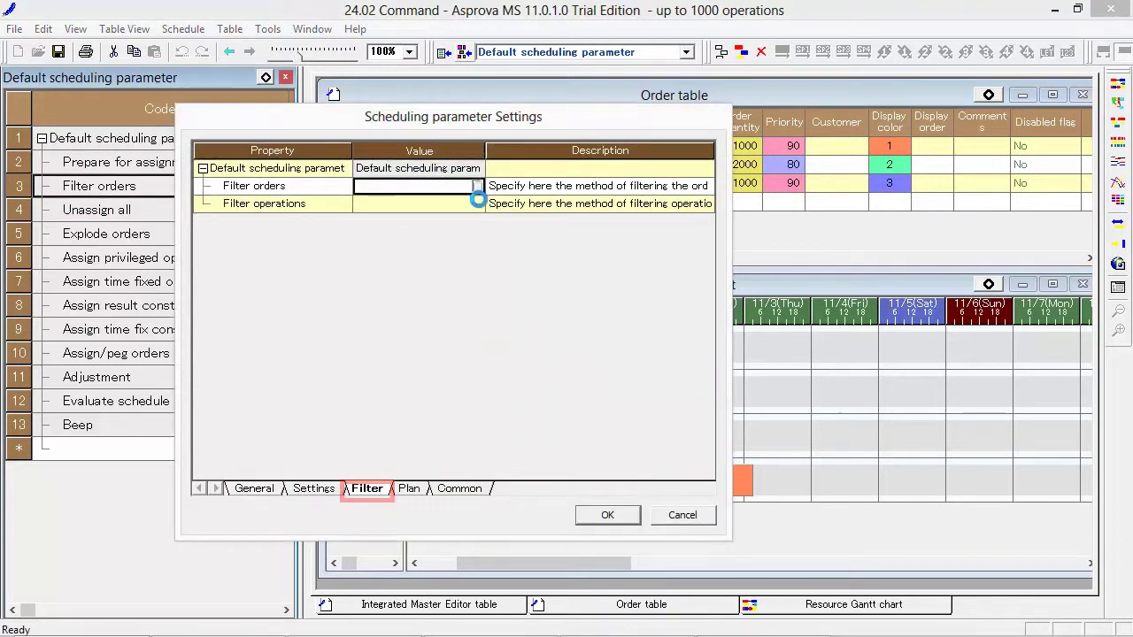
click(476, 188)
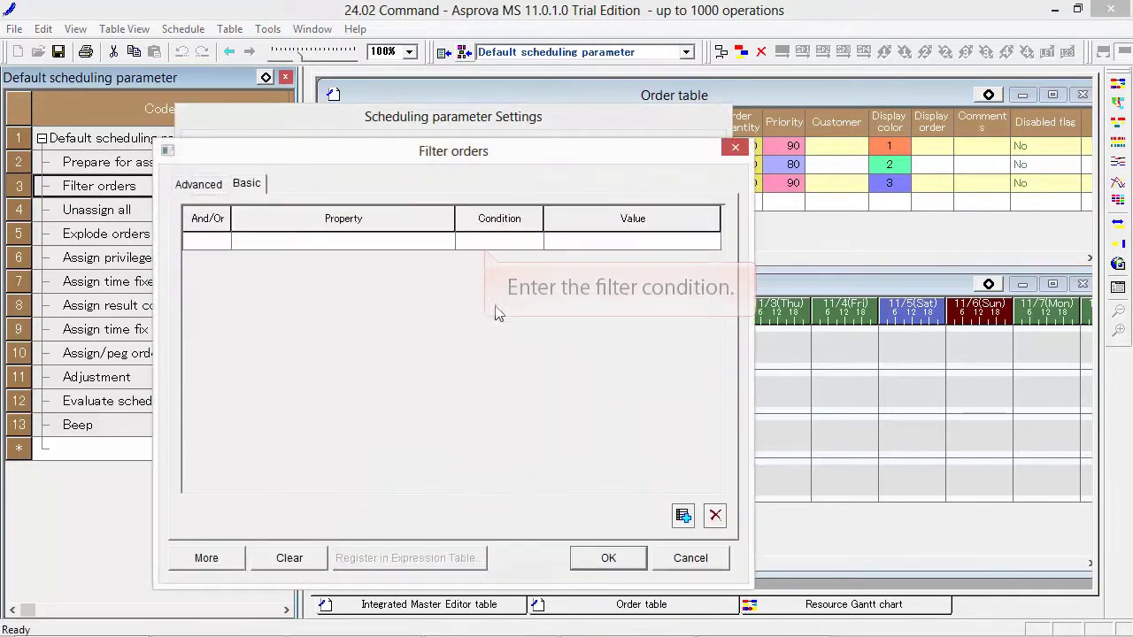
click(626, 557)
click(605, 512)
click(230, 212)
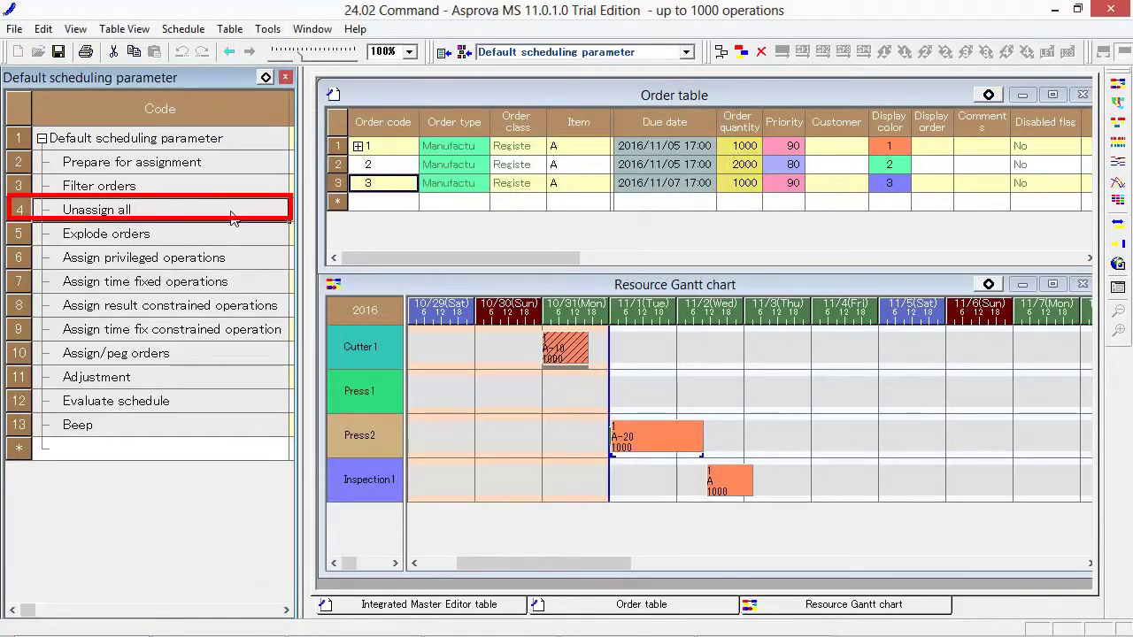
Step: Execute the selected commands from Prepare for assignment through Unassign all
drag(230, 186, 230, 162)
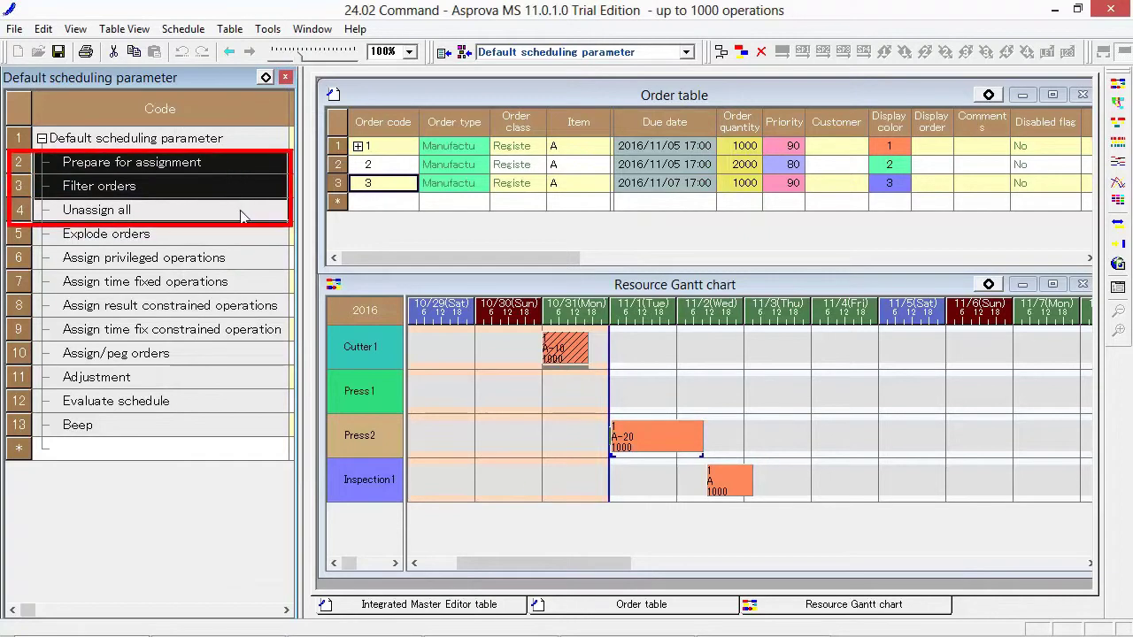
right_click(241, 214)
mouse_move(288, 501)
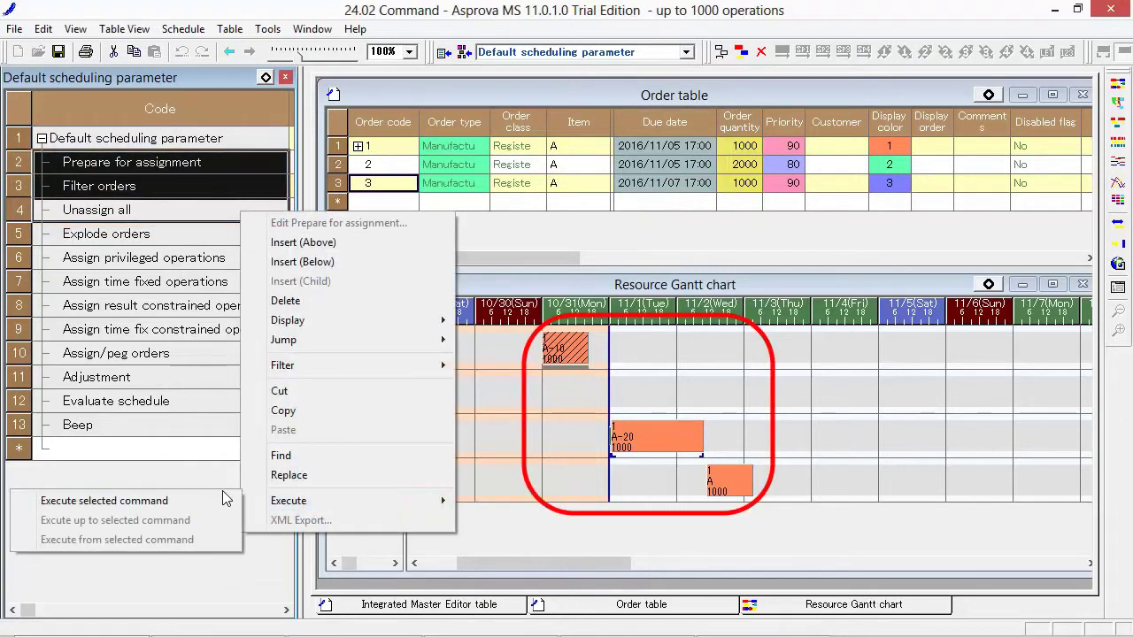
click(220, 501)
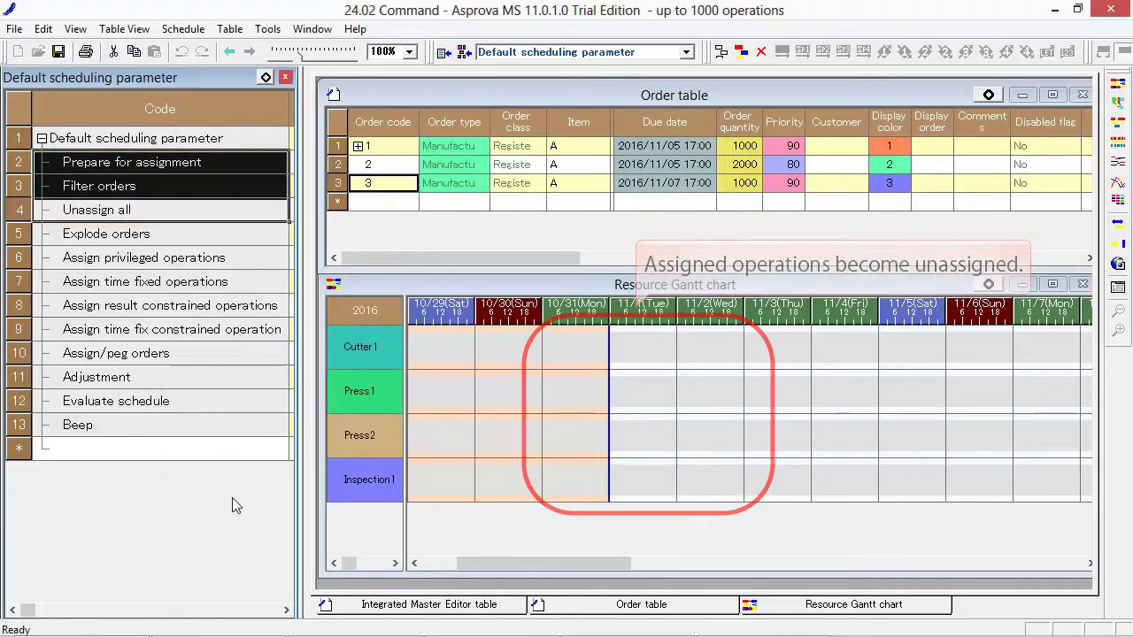
Step: Run Explode orders alone and expand order 2 to show operations 2:10, 2:20 and 2:30
right_click(227, 238)
mouse_move(276, 526)
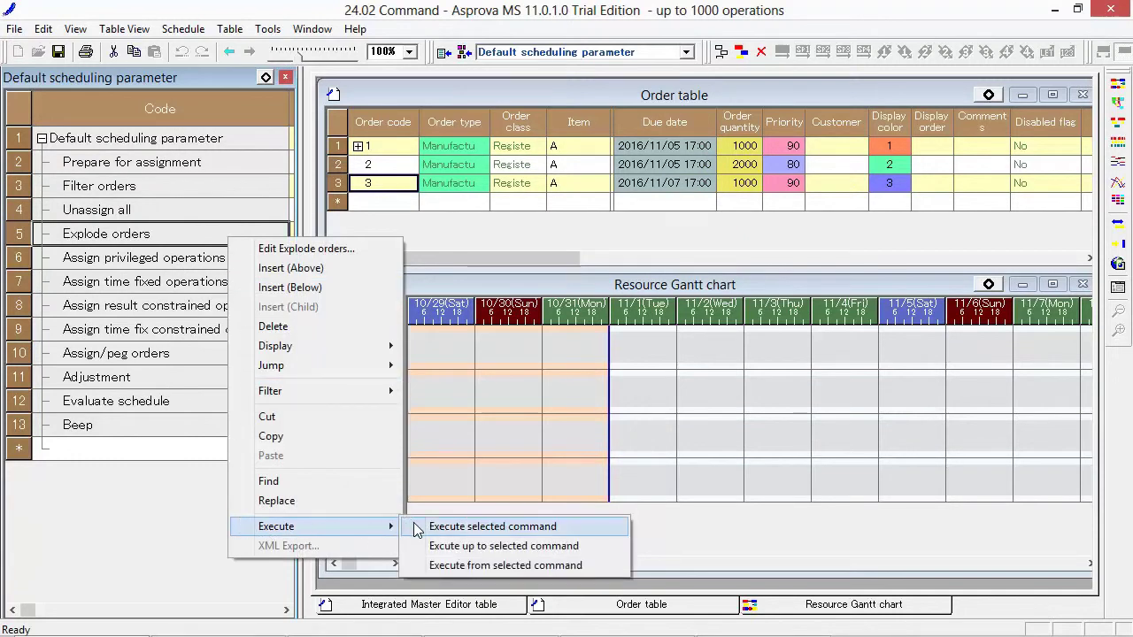
click(422, 526)
click(447, 609)
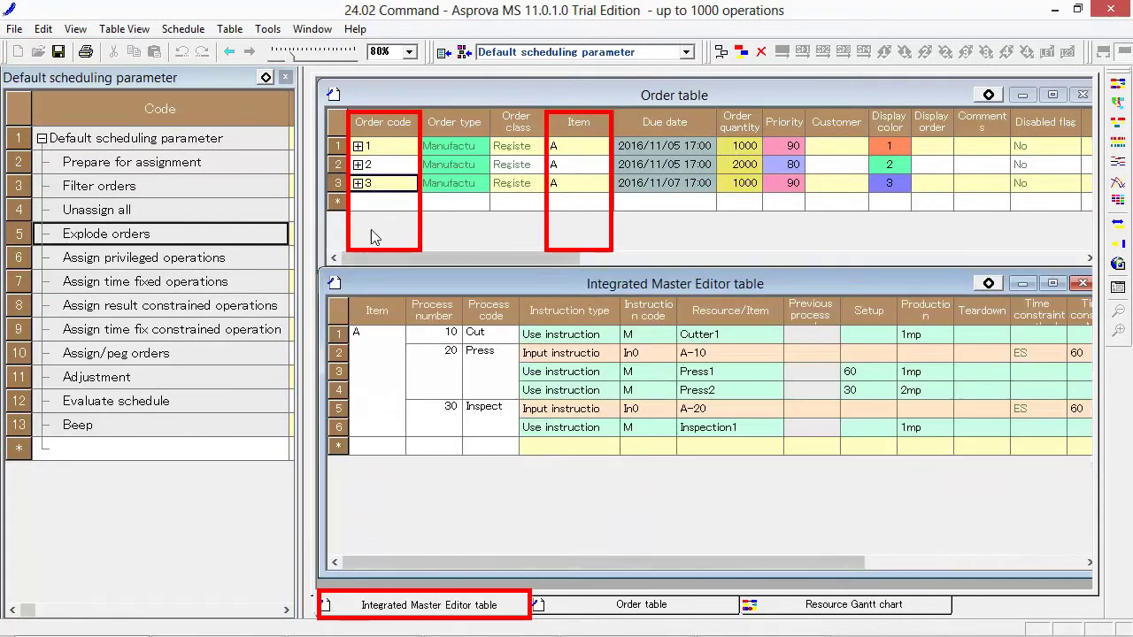
click(357, 164)
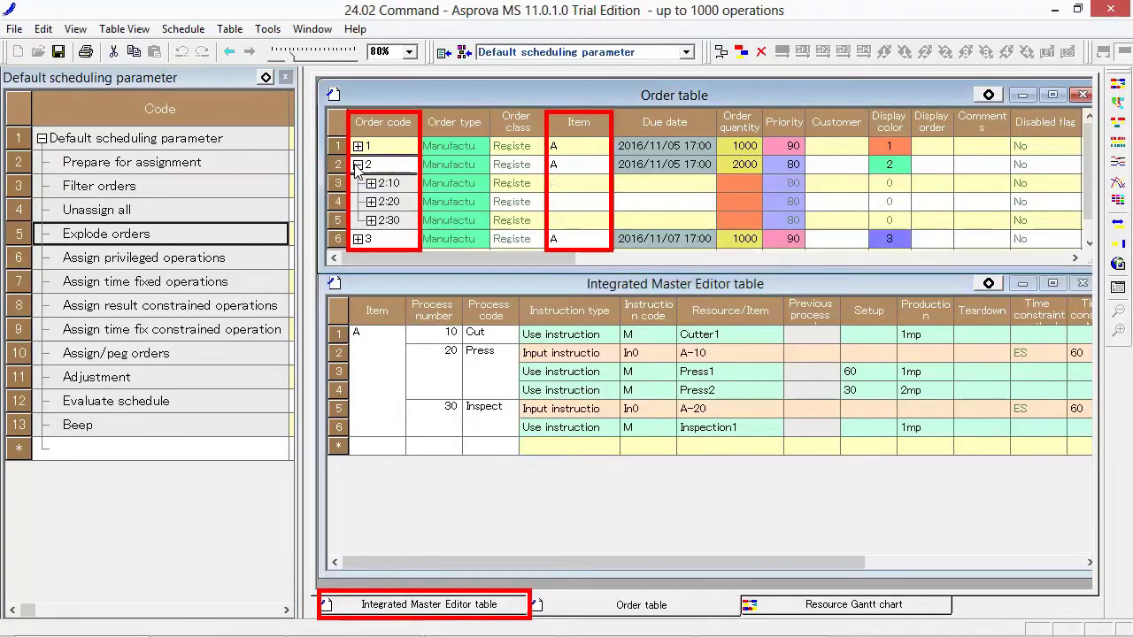
click(407, 190)
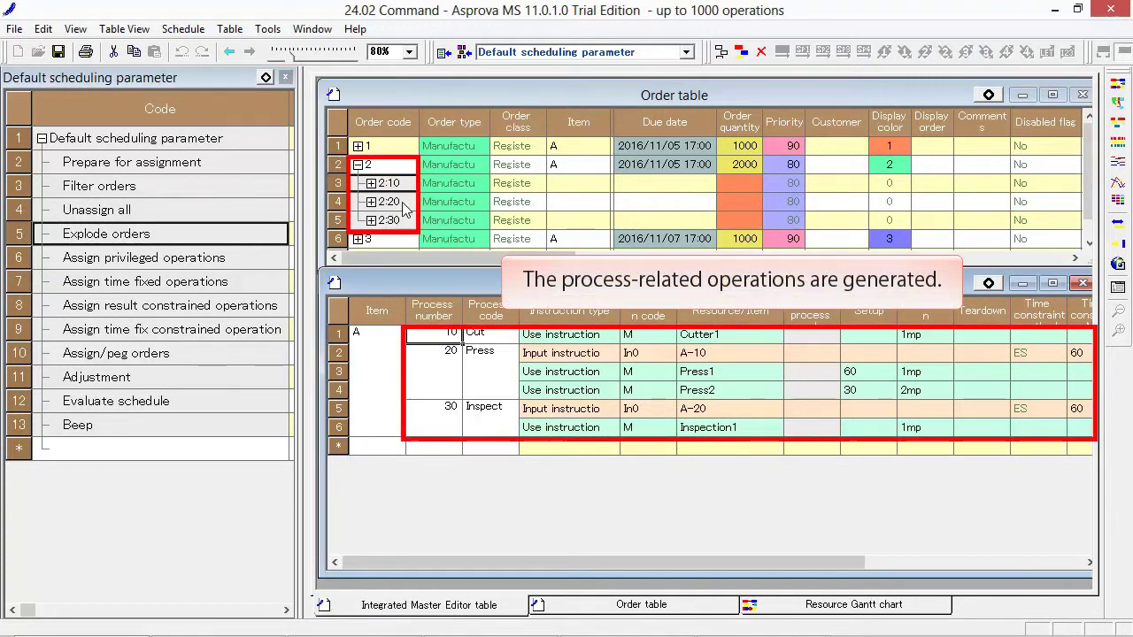
Step: Review the Press and Inspect processes, then show the Resource Gantt chart with Assign privileged operations selected
click(400, 218)
click(417, 375)
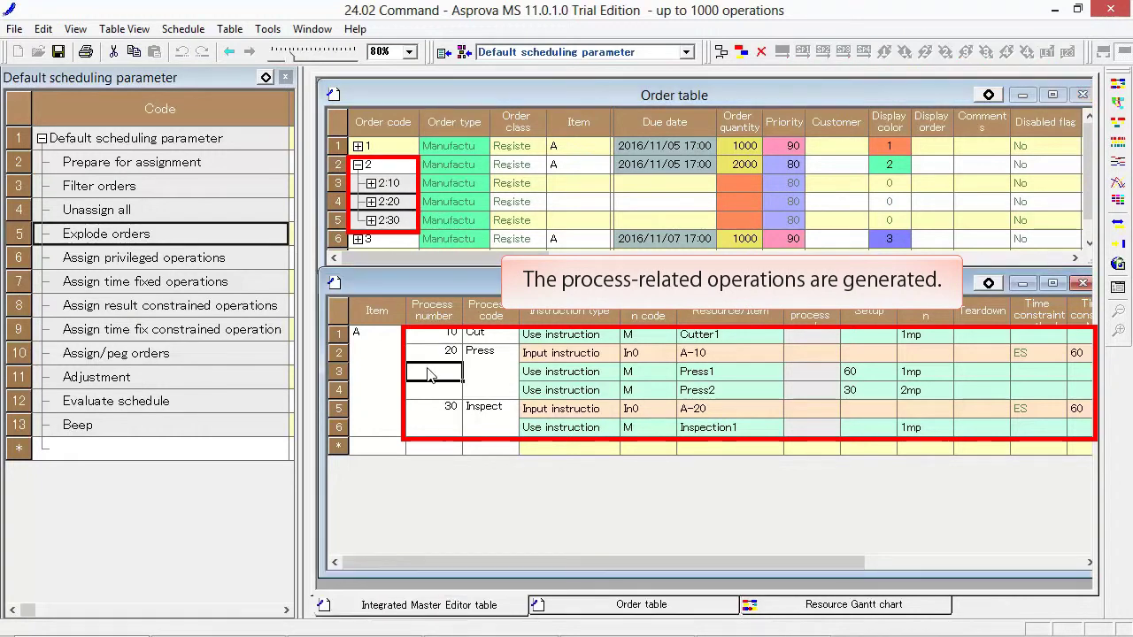
click(421, 411)
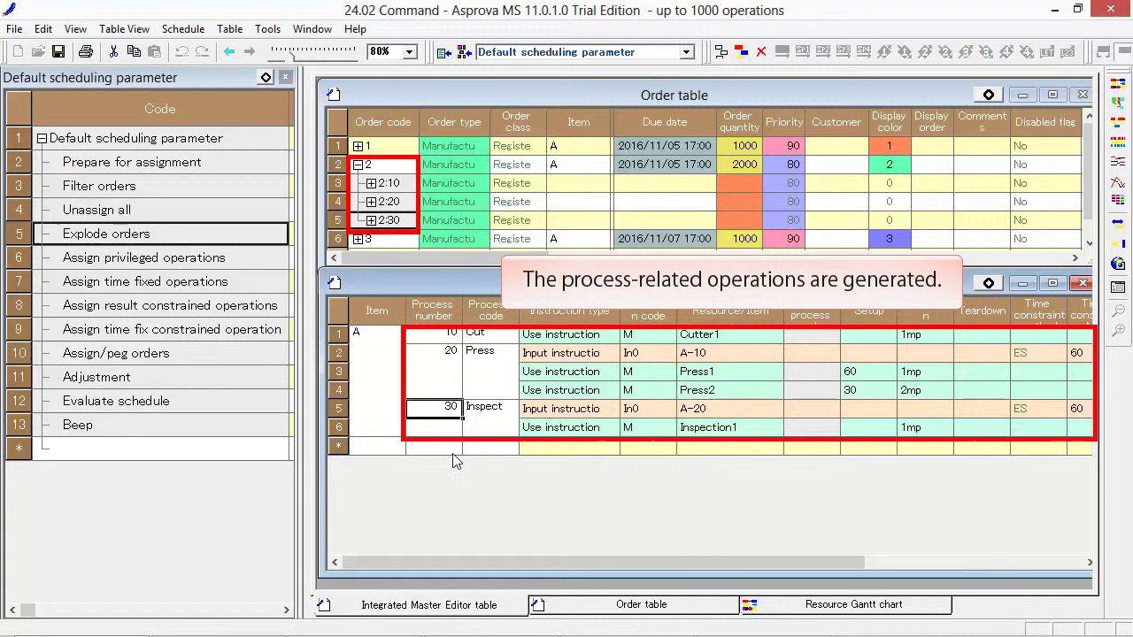
click(743, 602)
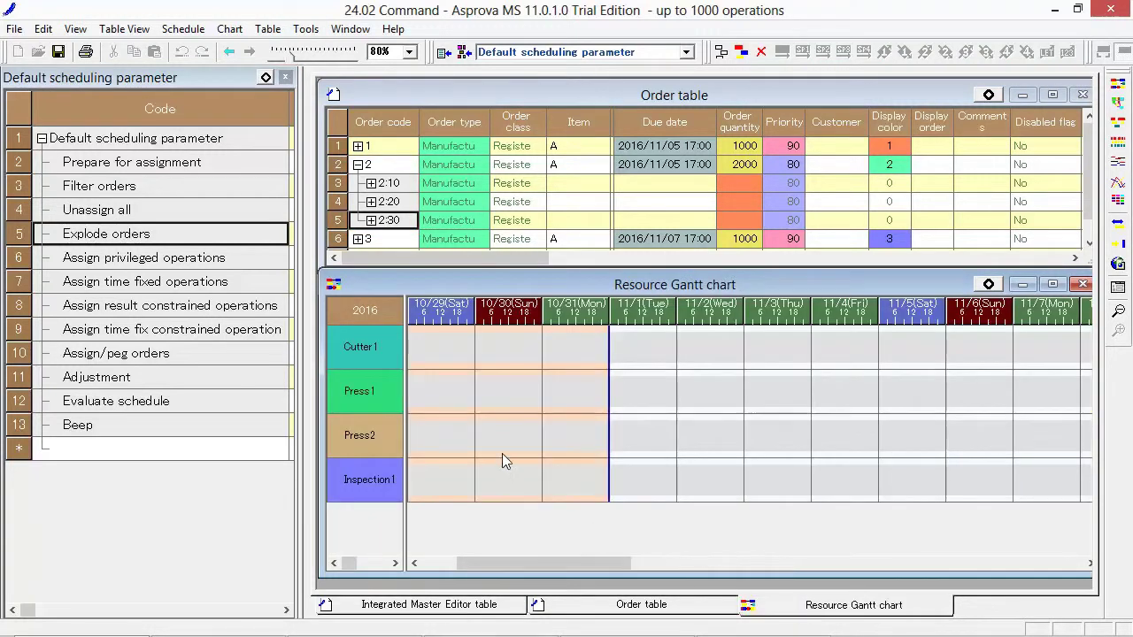
click(255, 261)
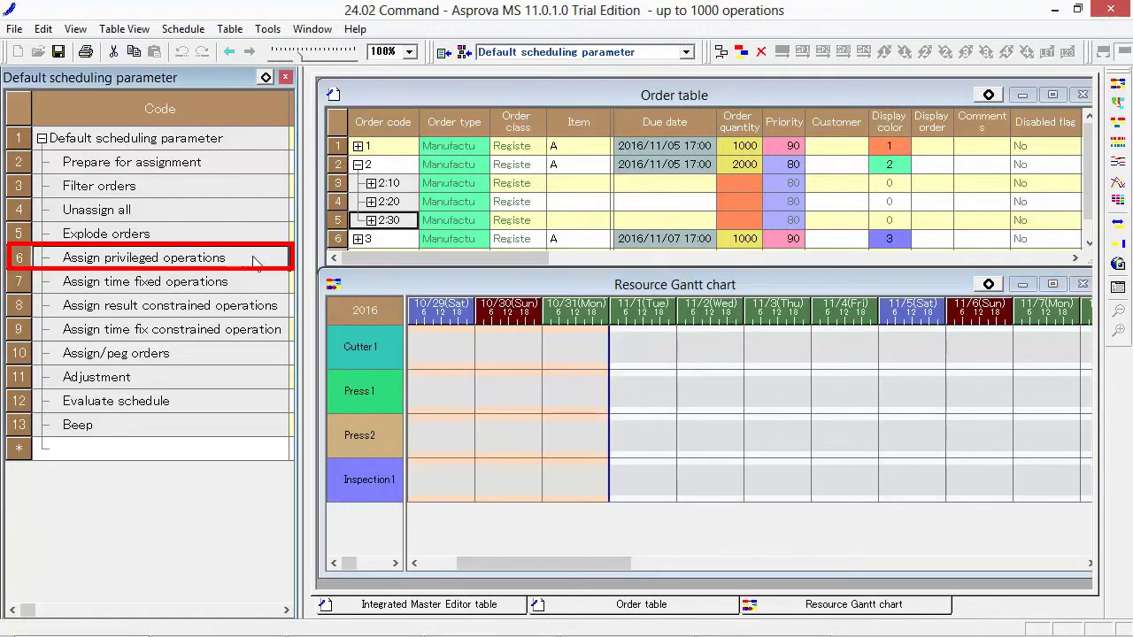
Step: Execute Assign privileged operations alone, then Assign time fixed operations alone
right_click(255, 261)
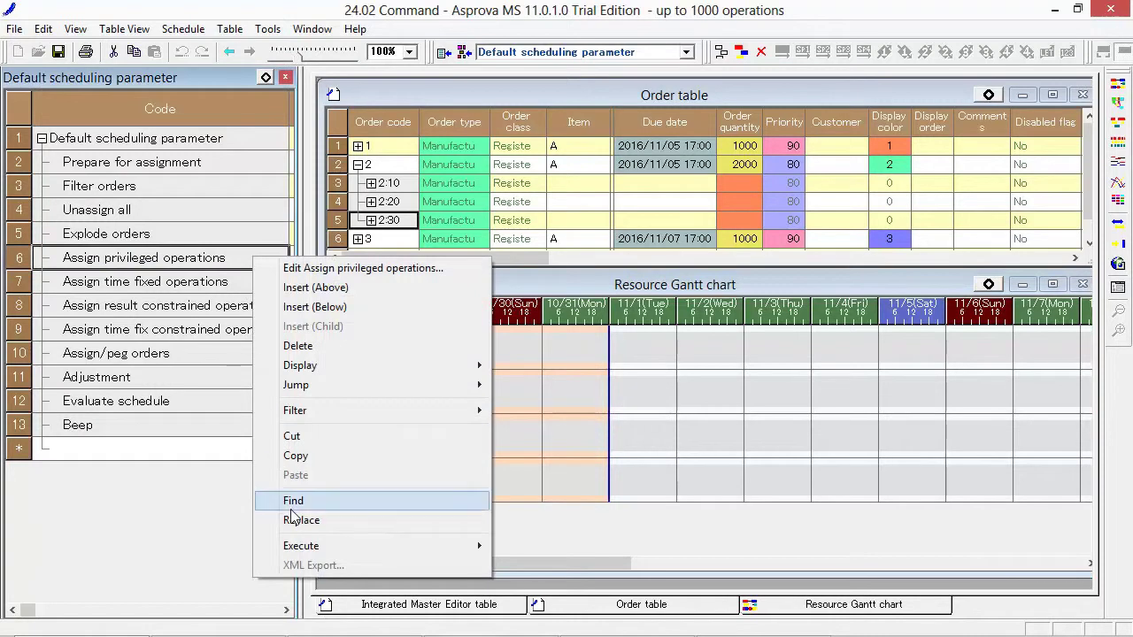
mouse_move(301, 546)
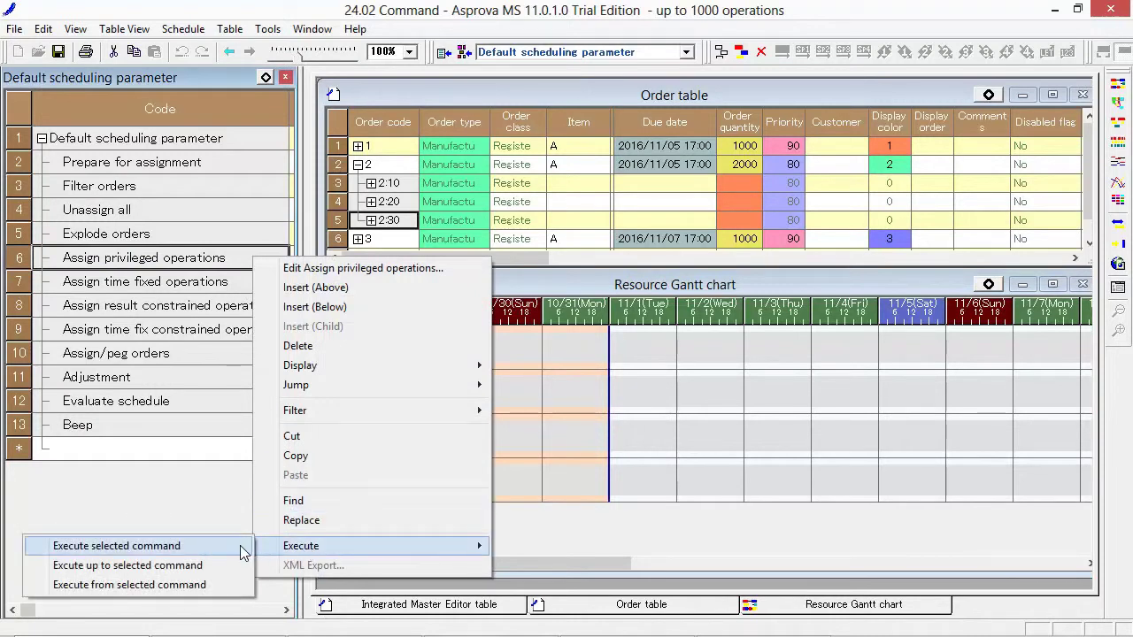
click(243, 548)
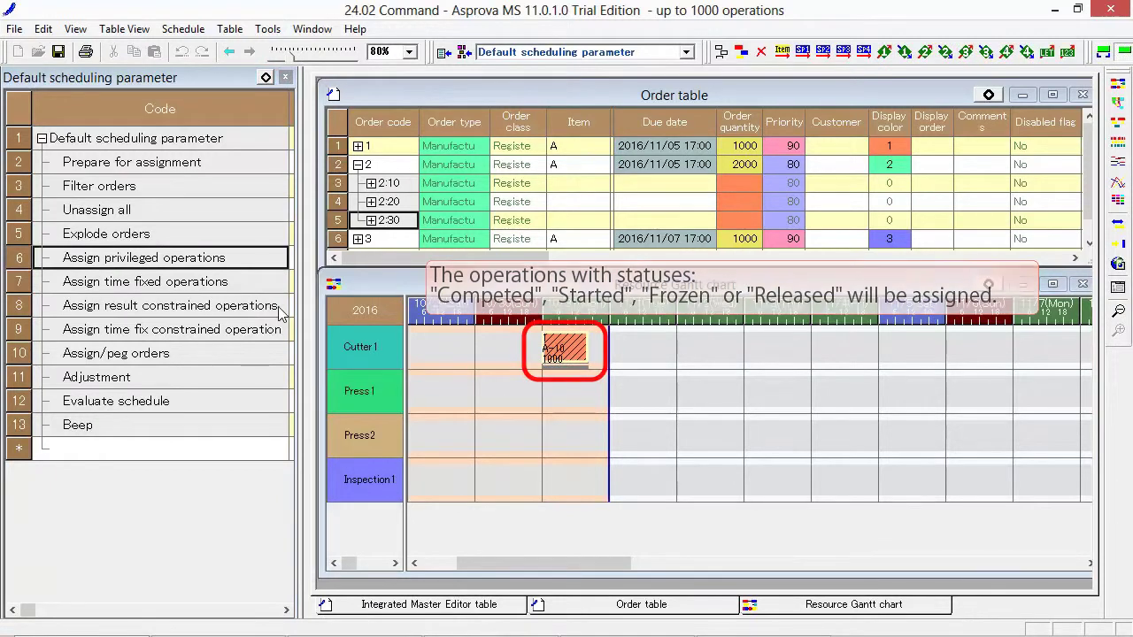
click(261, 283)
right_click(261, 286)
mouse_move(309, 572)
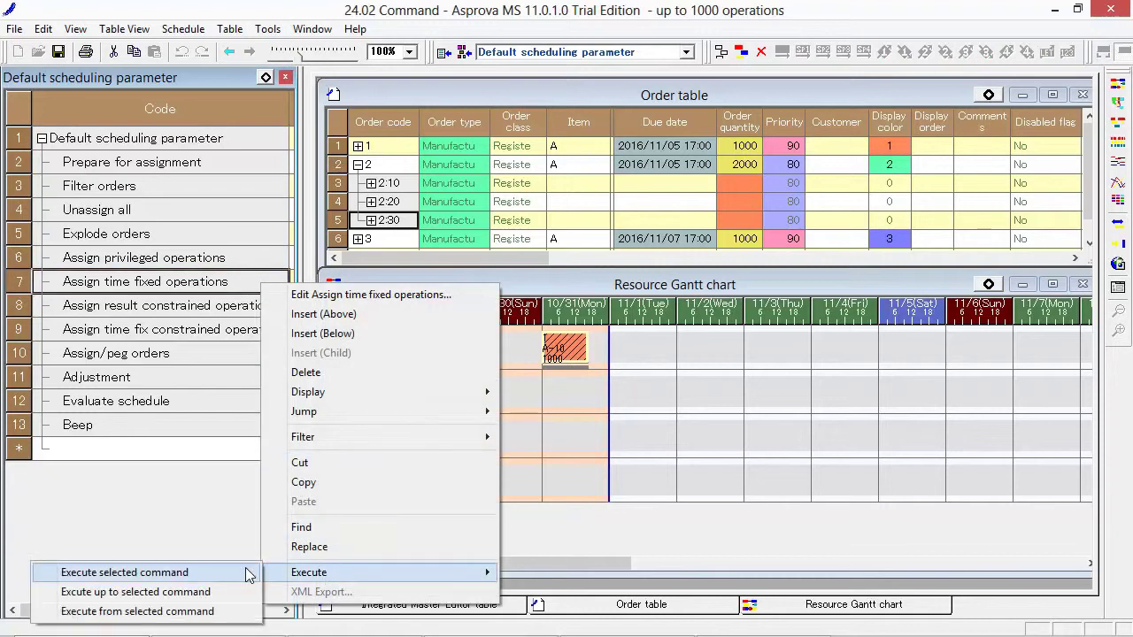
click(247, 573)
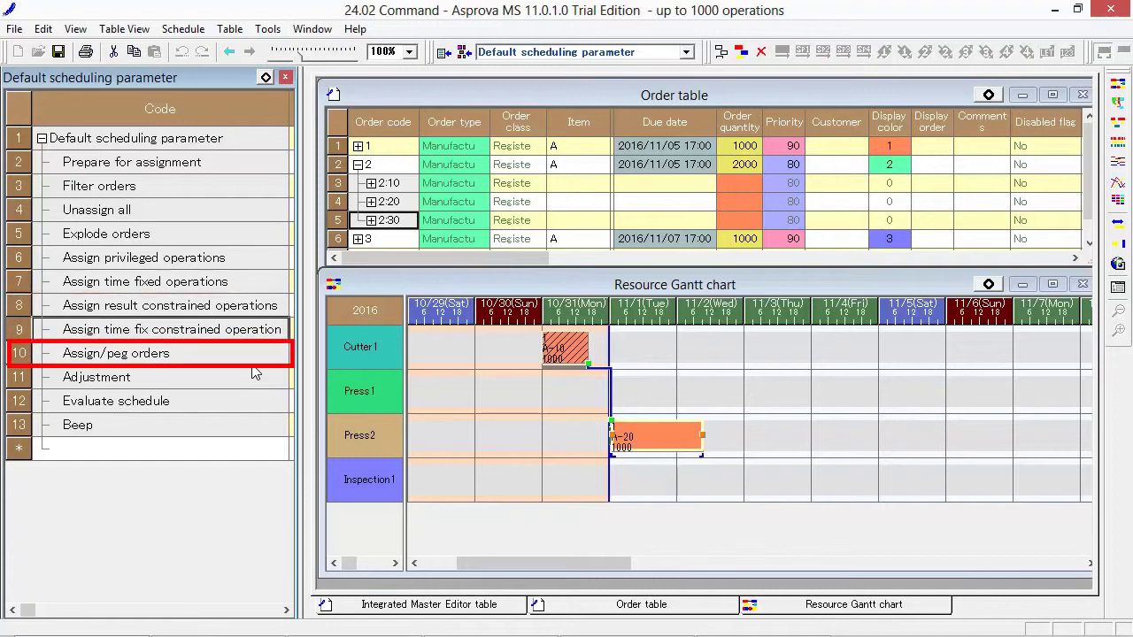
Step: Execute Assign/peg orders alone, then inspect operation 3:30 and green operation 2:30 on Inspection1
right_click(253, 363)
mouse_move(299, 324)
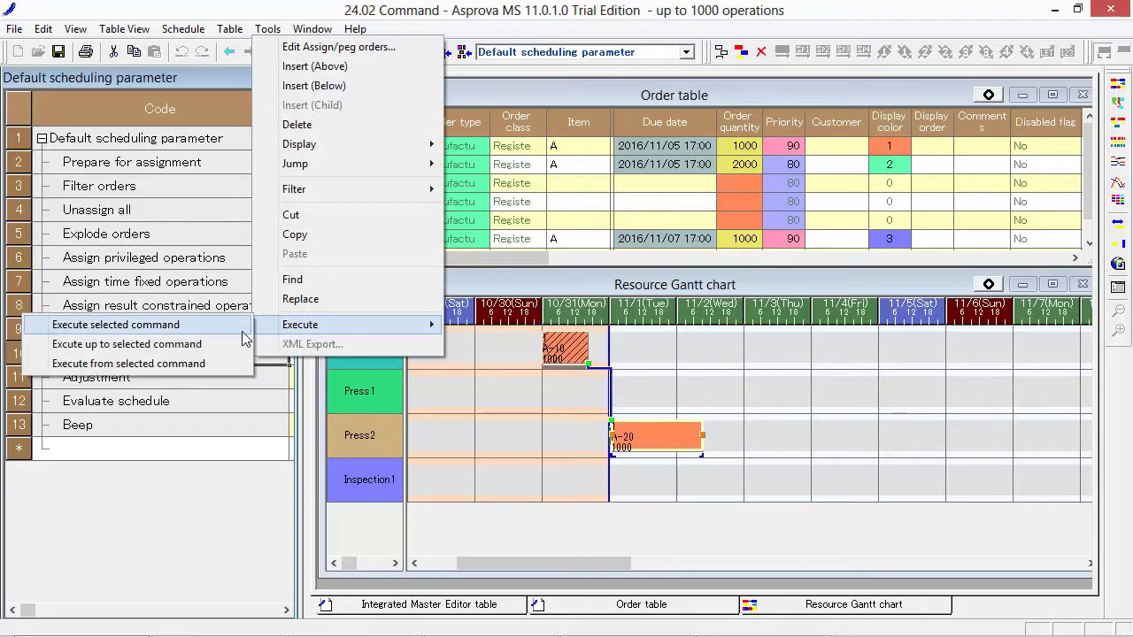
click(239, 330)
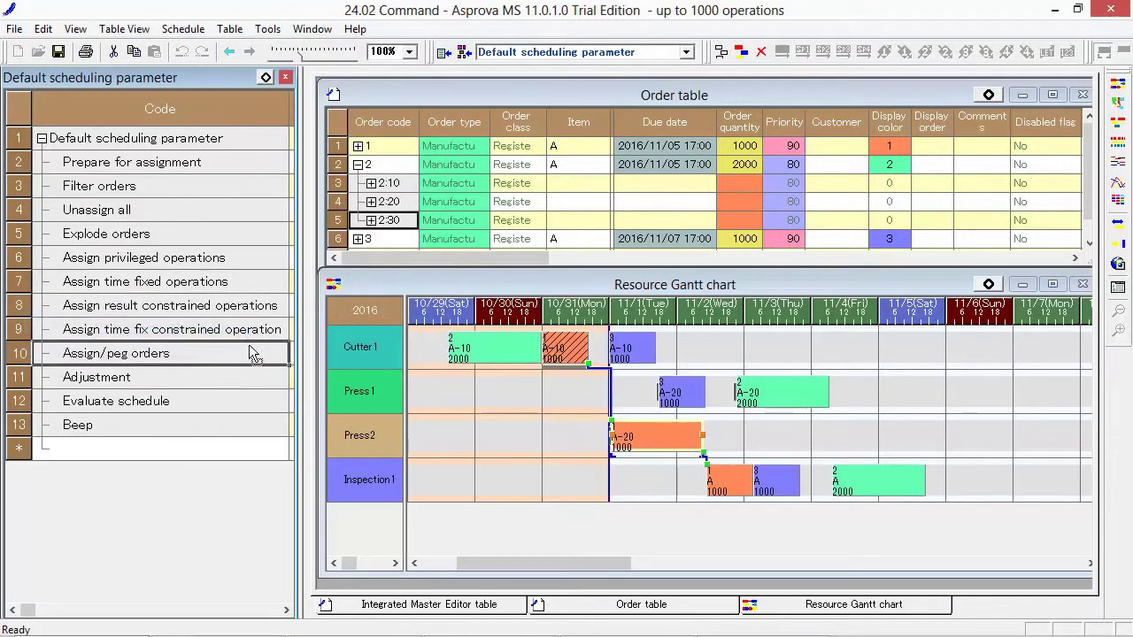
click(726, 482)
click(770, 484)
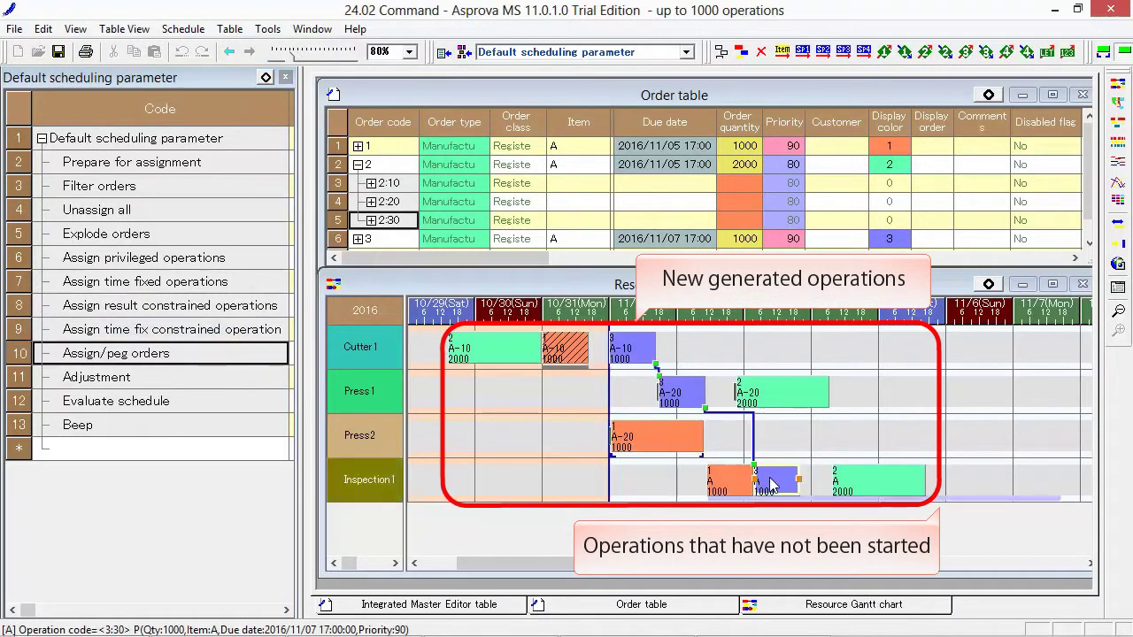
click(845, 485)
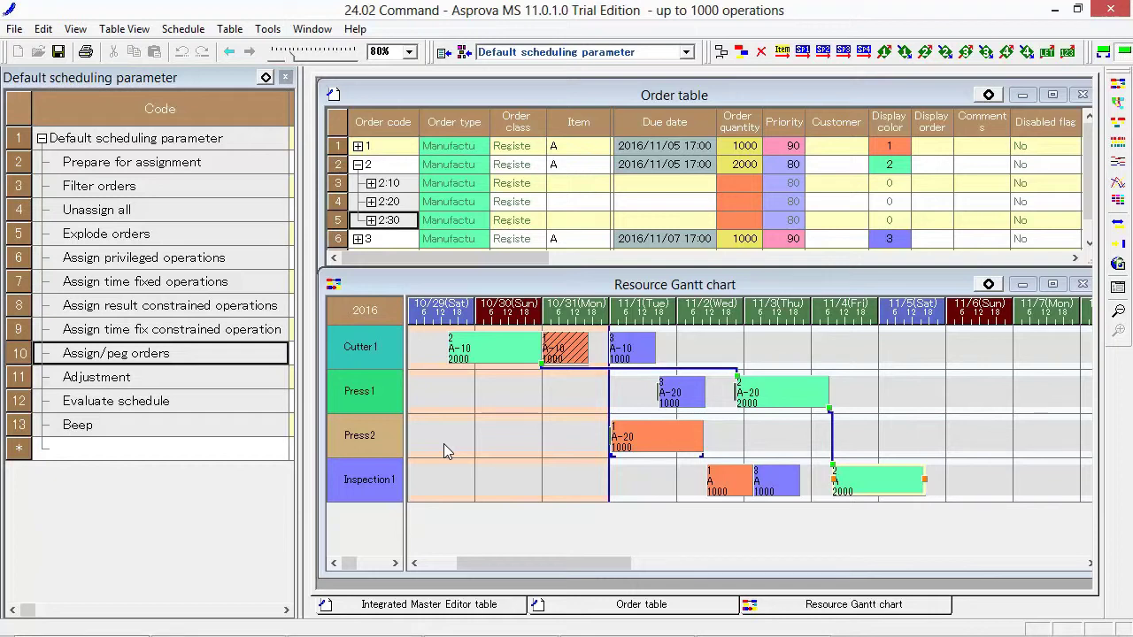
Step: Execute only the Adjustment step and focus the Gantt chart to check Cutter1
click(255, 382)
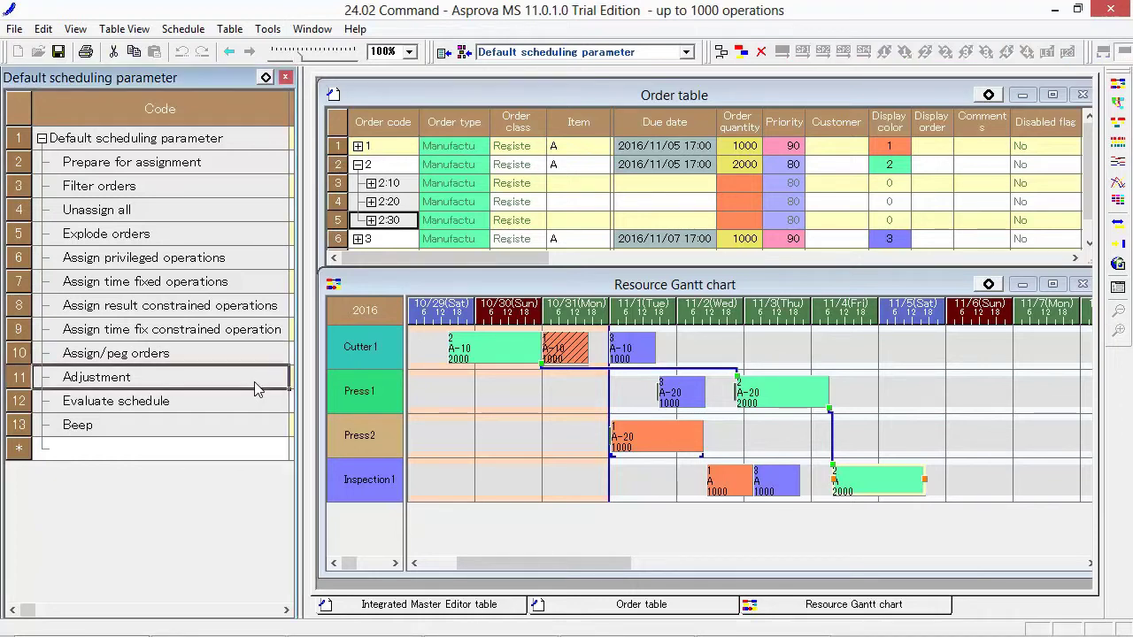
right_click(255, 389)
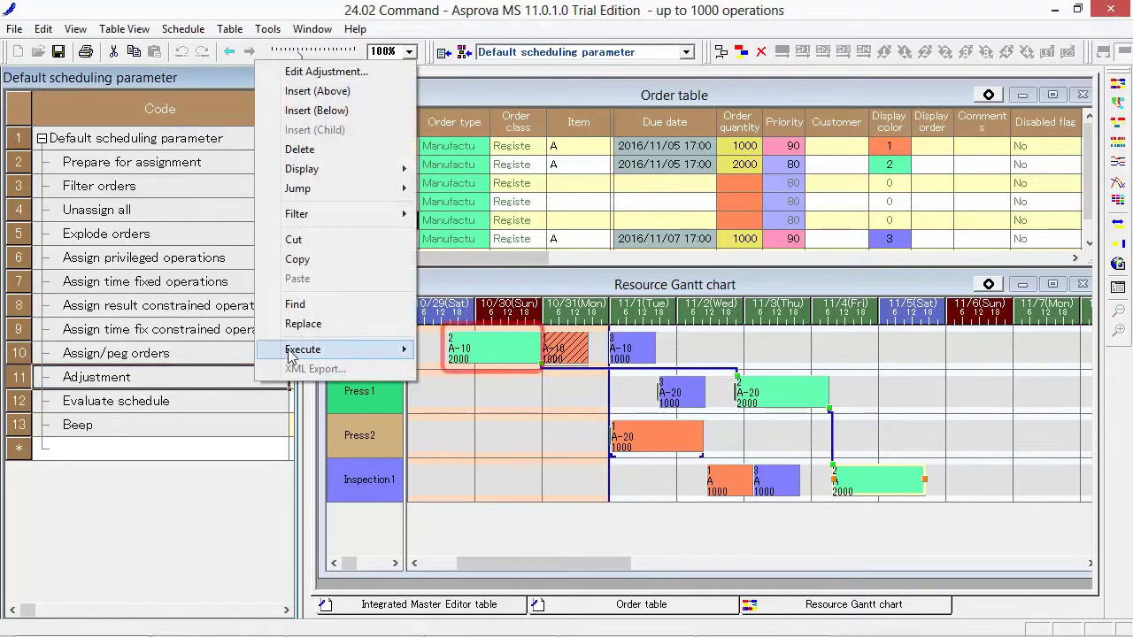
mouse_move(303, 350)
click(245, 355)
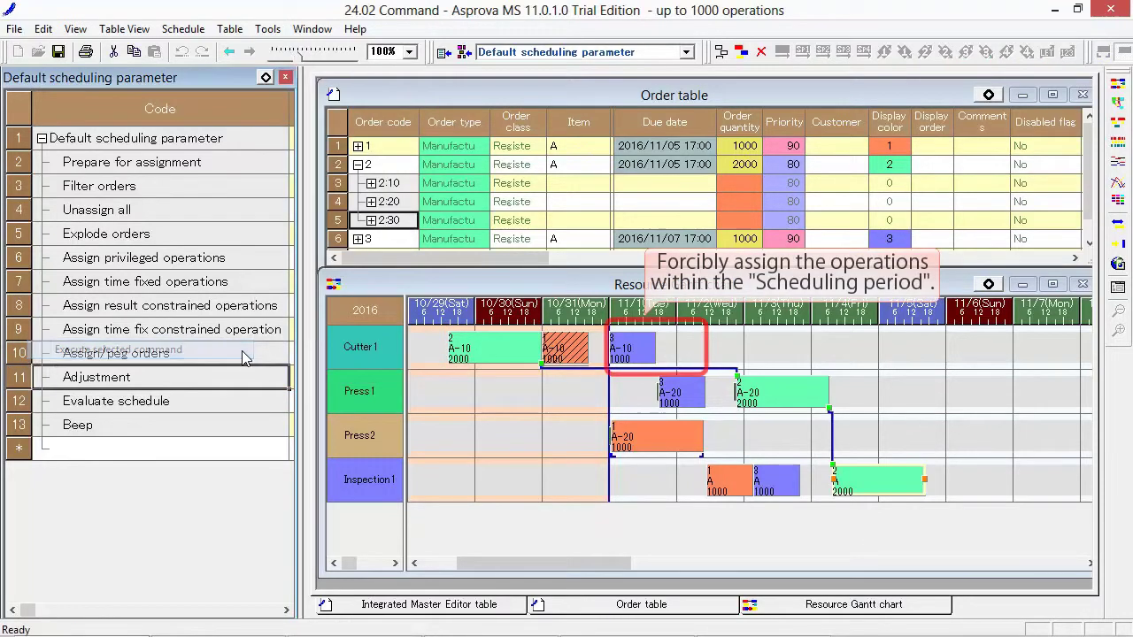
click(672, 345)
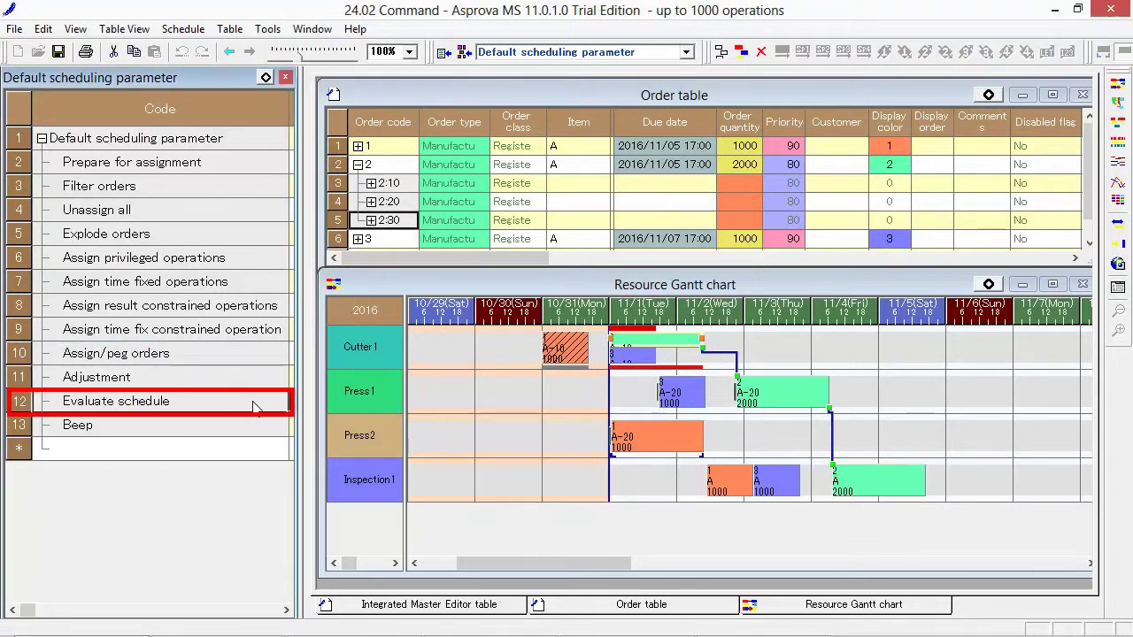
Step: Run Evaluate schedule alone and open the Evaluation Result > Schedule table
right_click(254, 406)
mouse_move(301, 368)
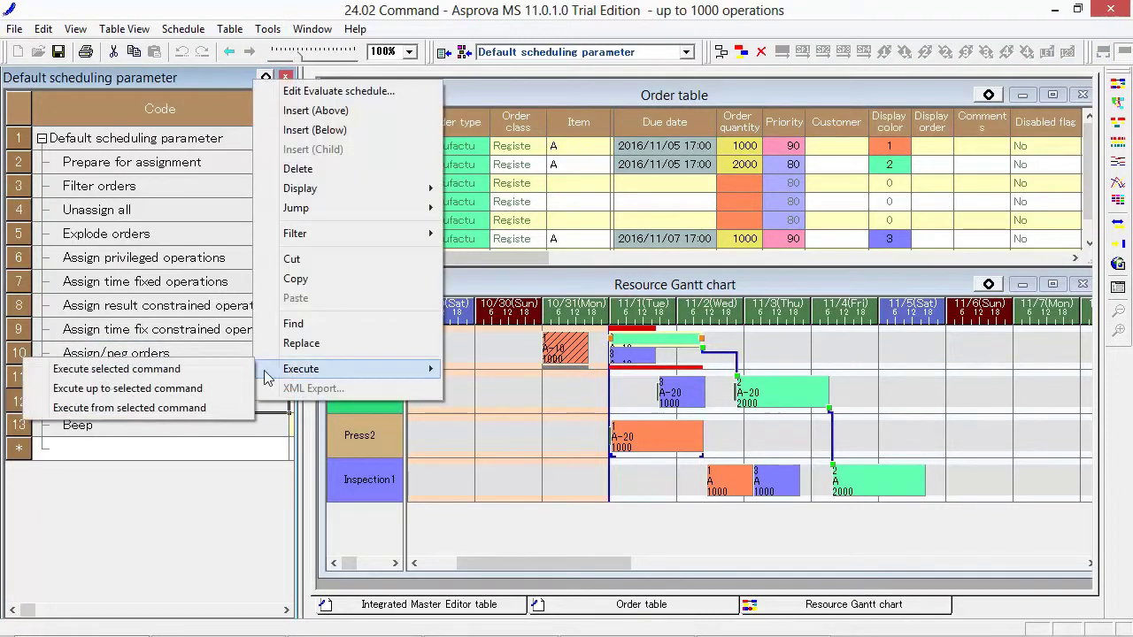
click(229, 368)
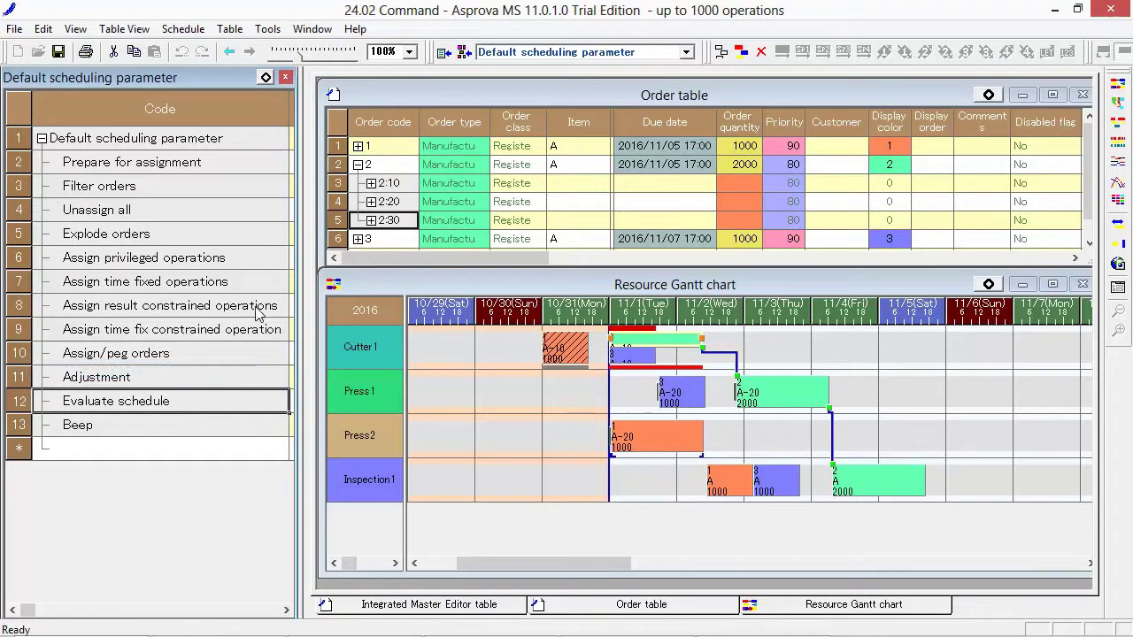
click(144, 31)
mouse_move(63, 292)
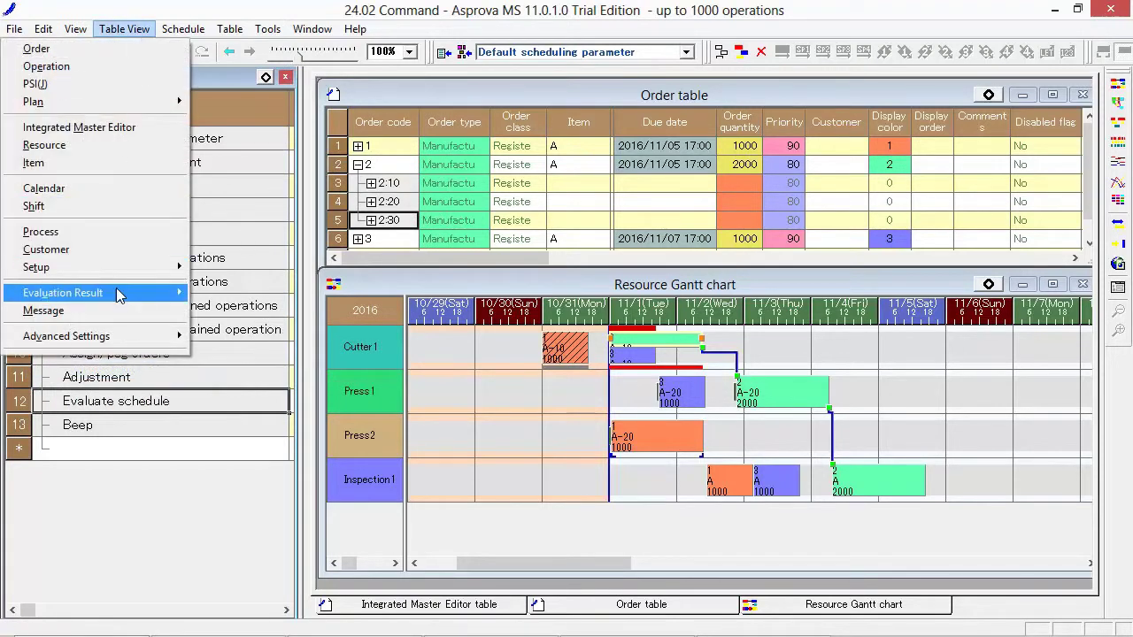
click(239, 297)
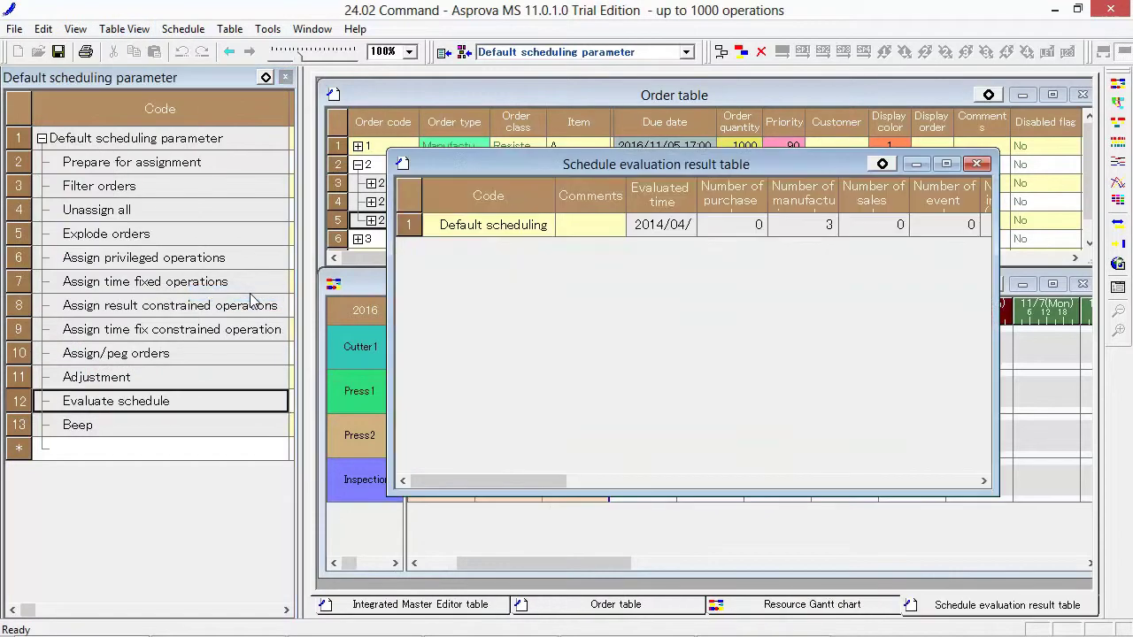
drag(466, 480, 793, 501)
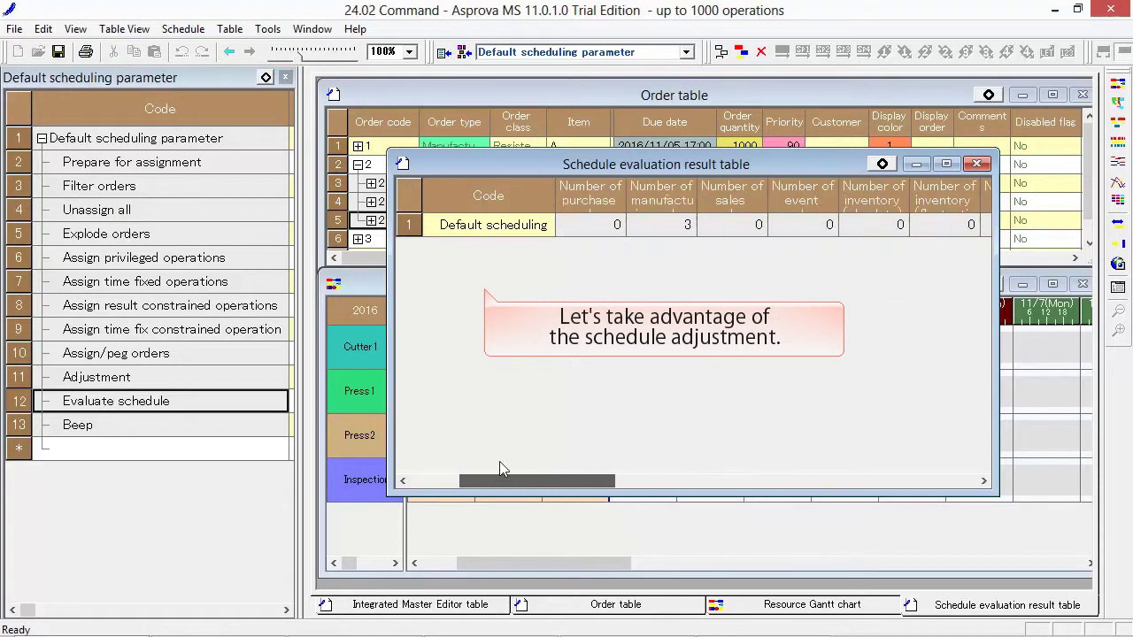
drag(792, 501, 425, 460)
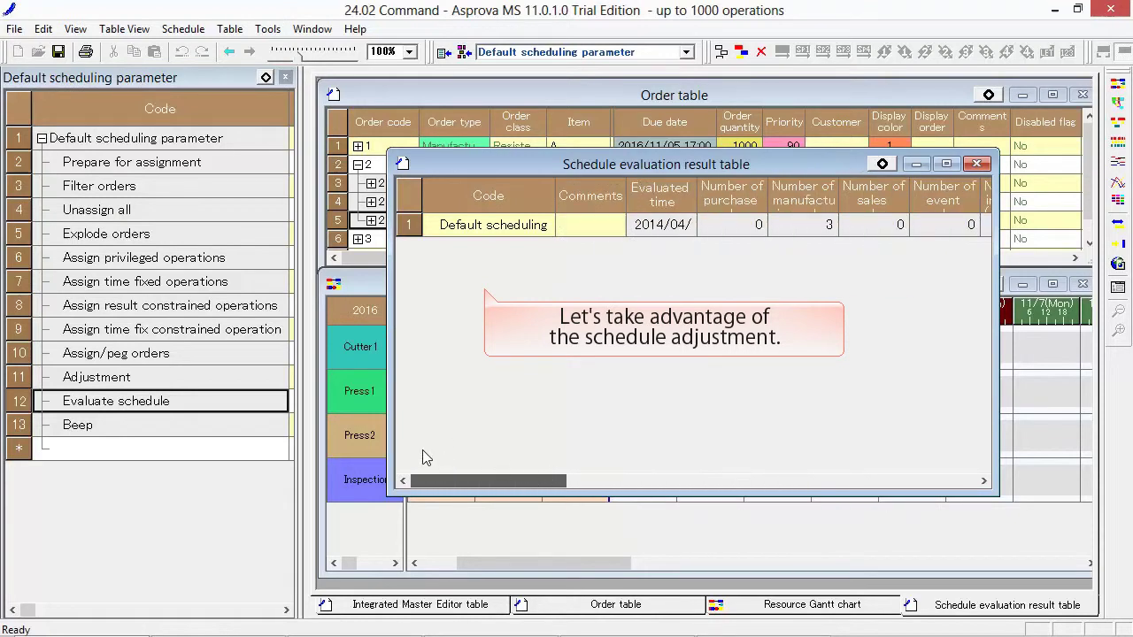
Step: Minimize the Schedule evaluation result window and keep Default scheduling selected in the parameter list
click(917, 165)
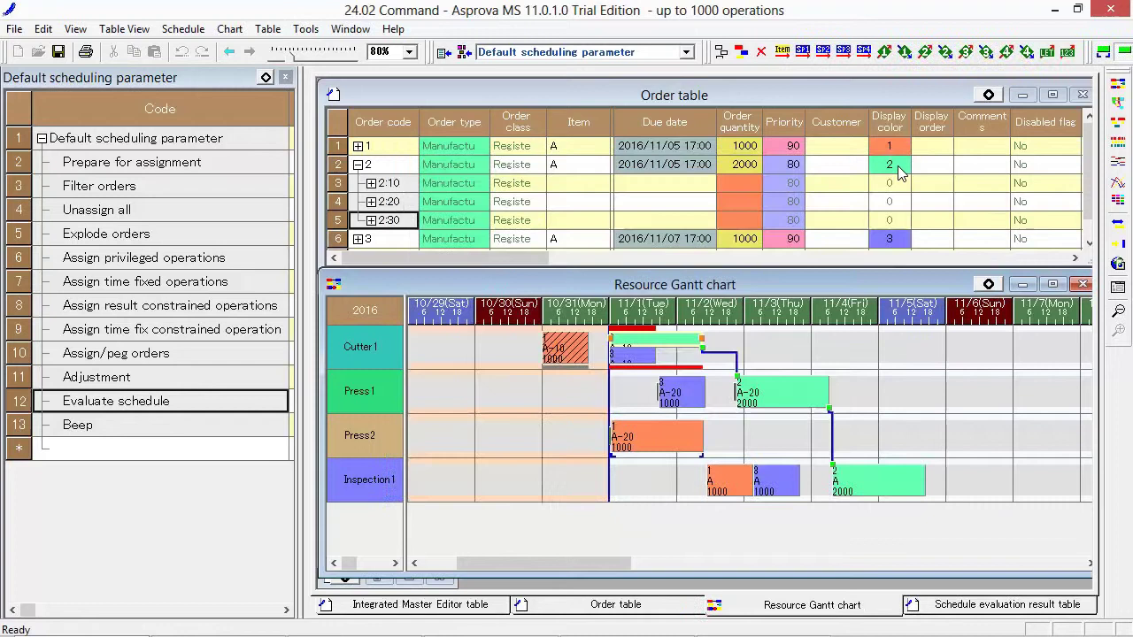
click(684, 53)
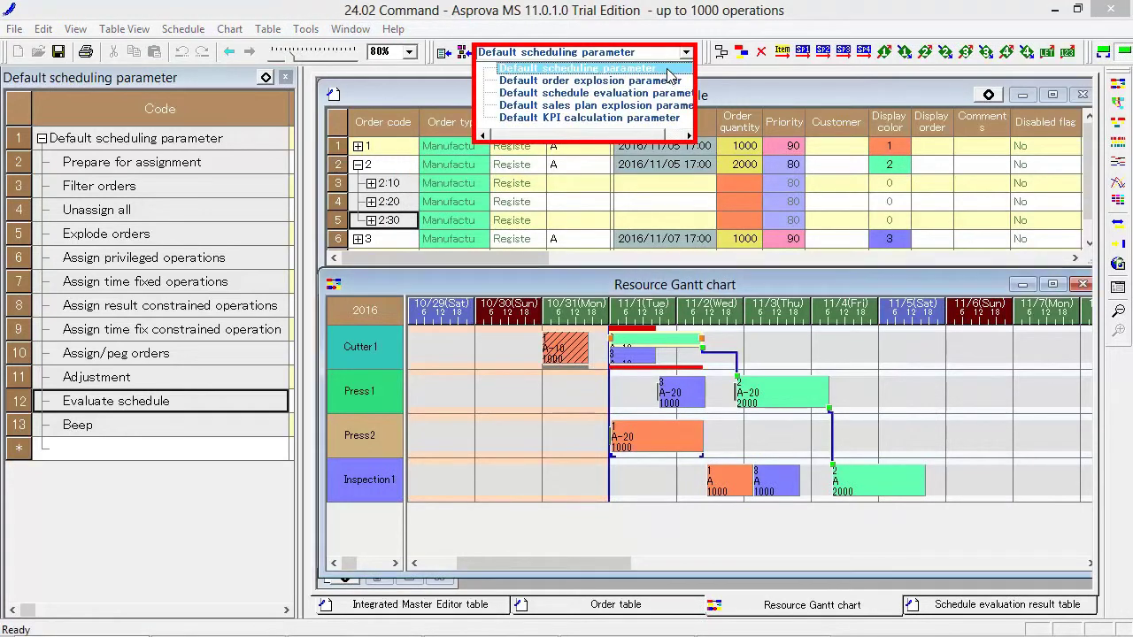
click(668, 69)
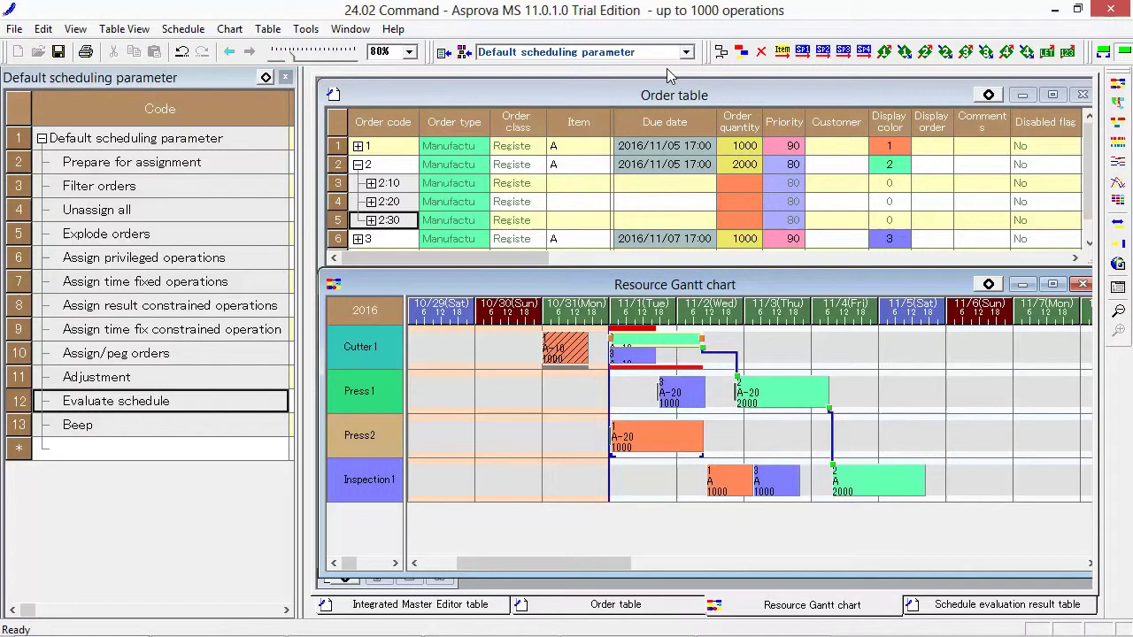